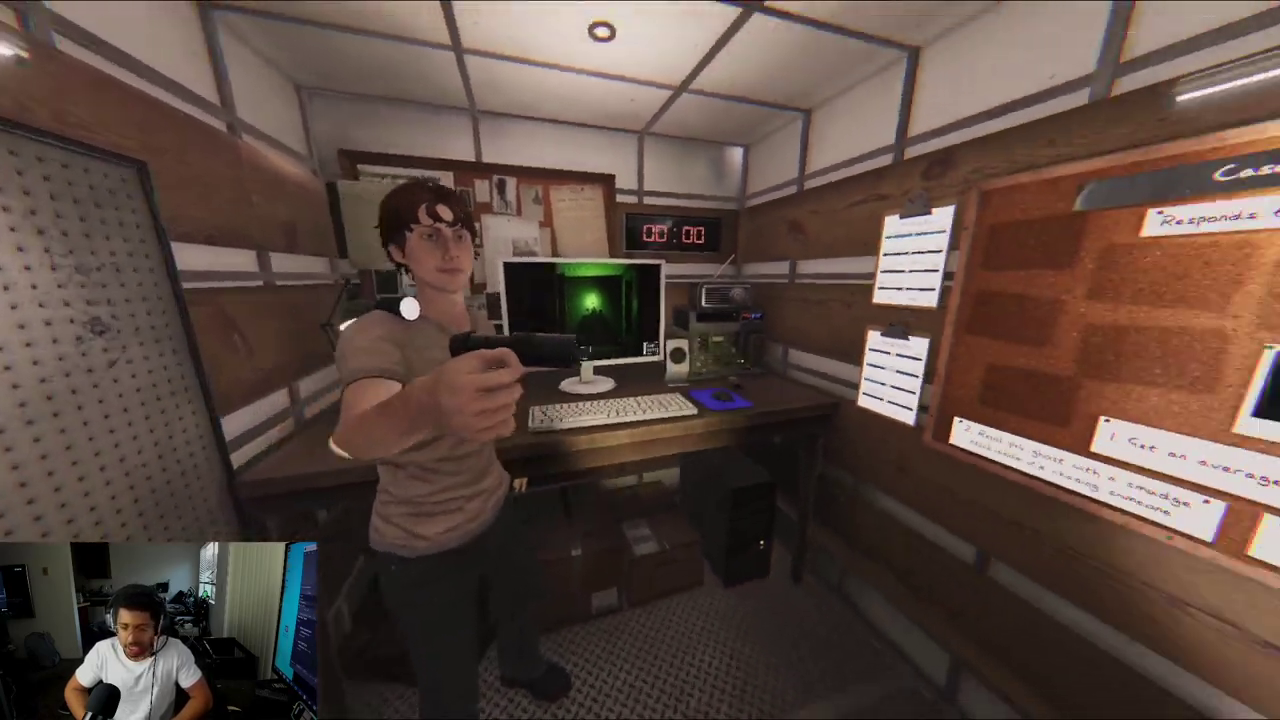
{"action": "key", "text": "Escape"}
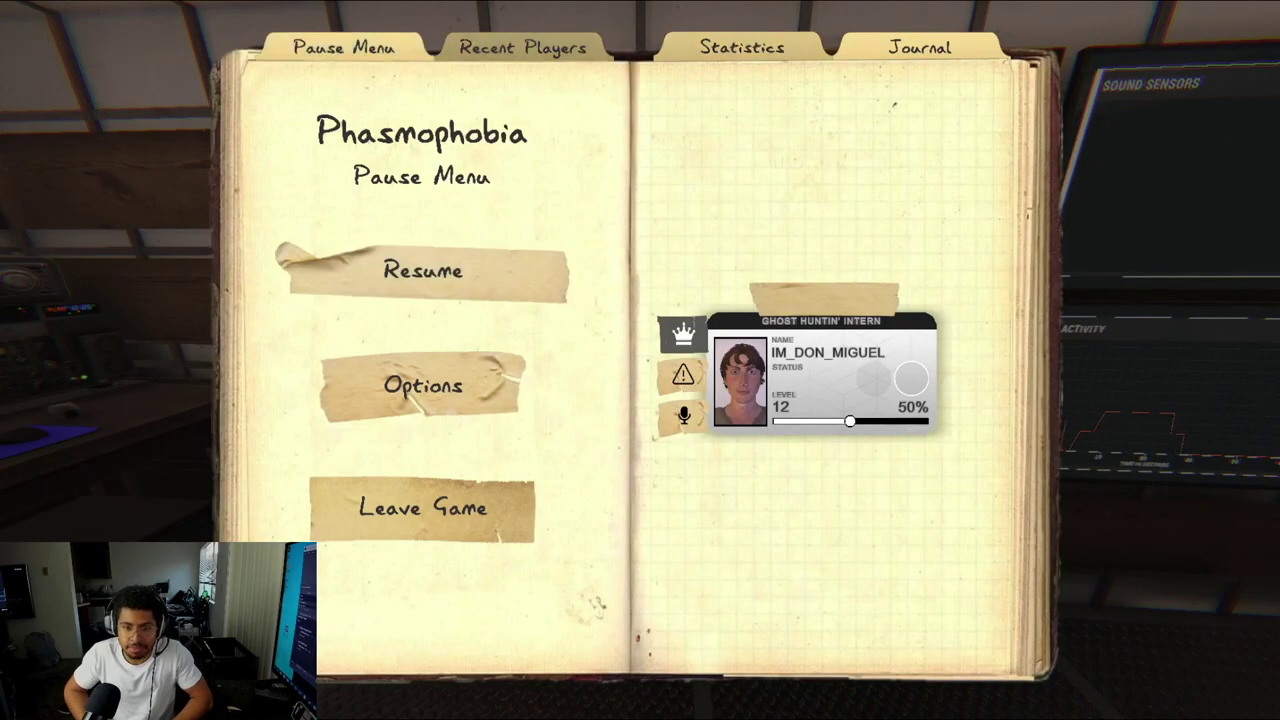
{"action": "key", "text": "j"}
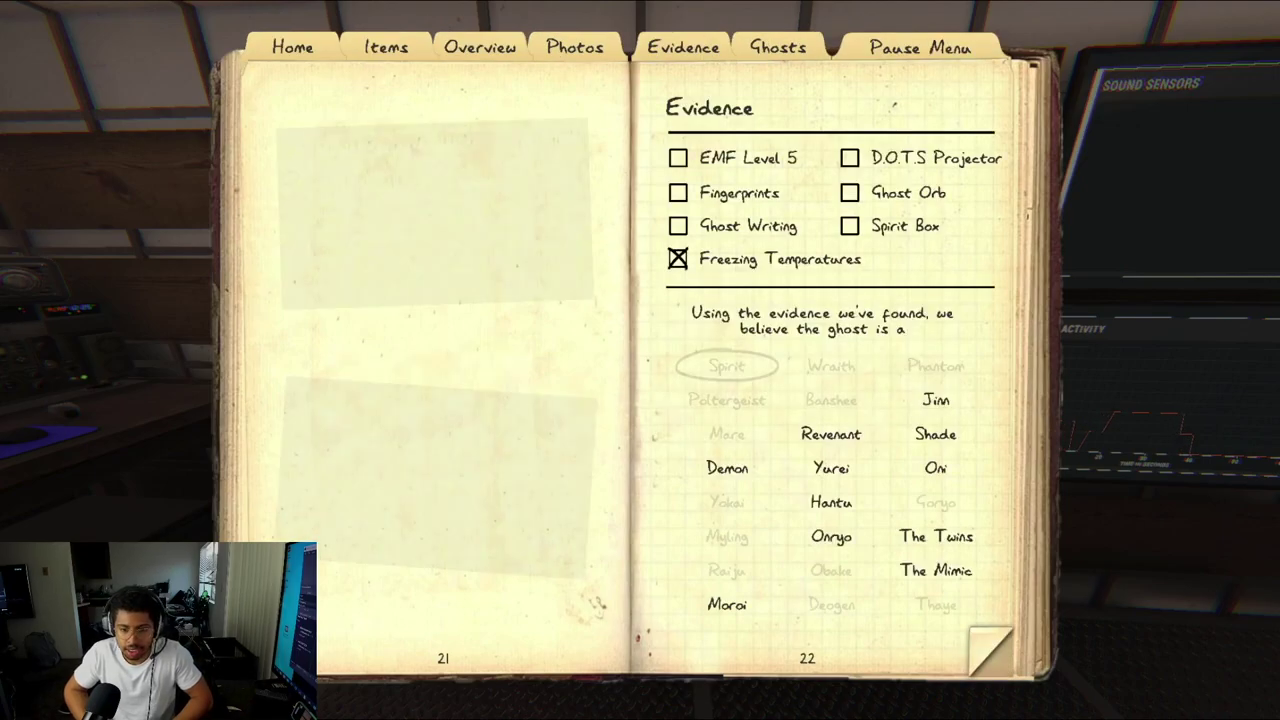
{"action": "key", "text": "j"}
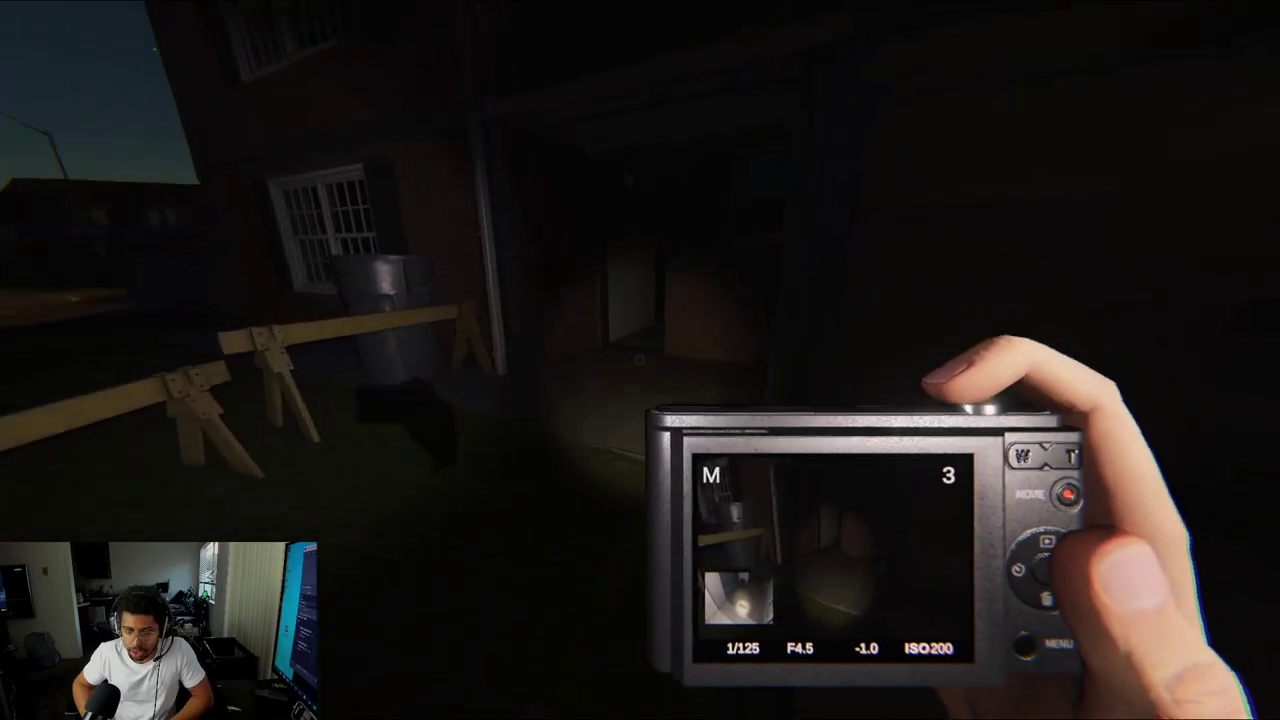
{"action": "key", "text": "w"}
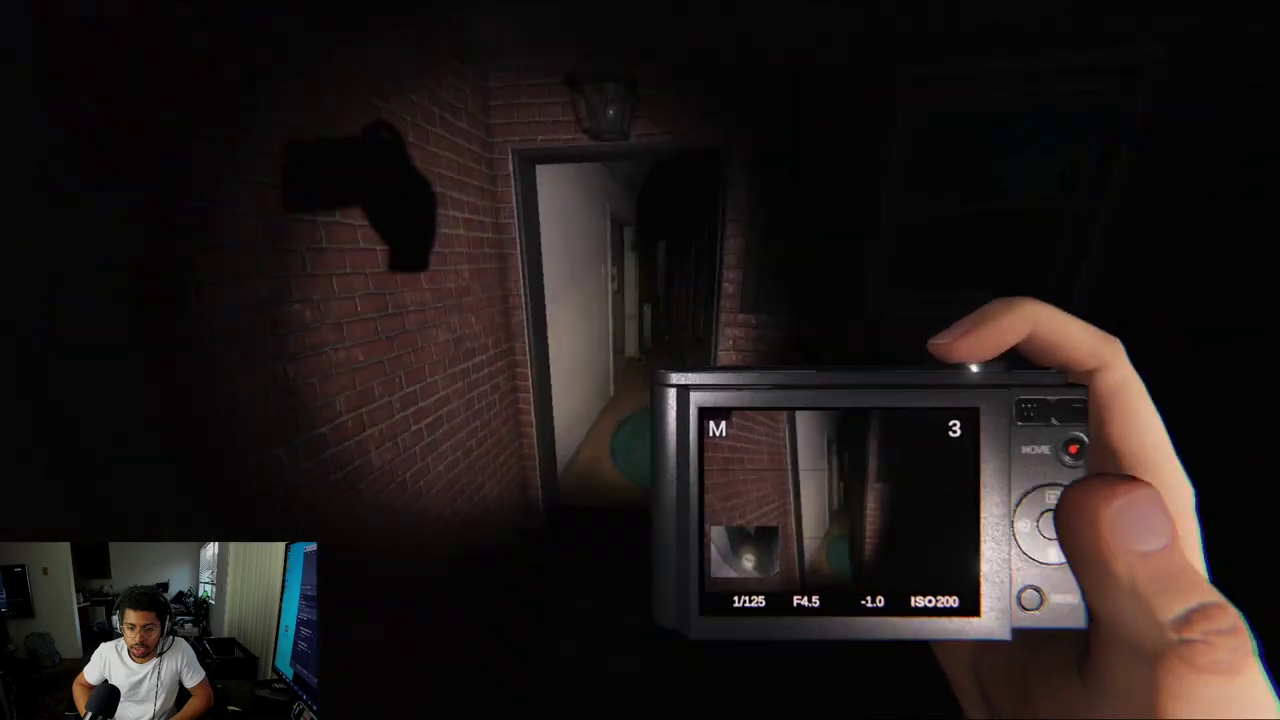
{"action": "key", "text": "w"}
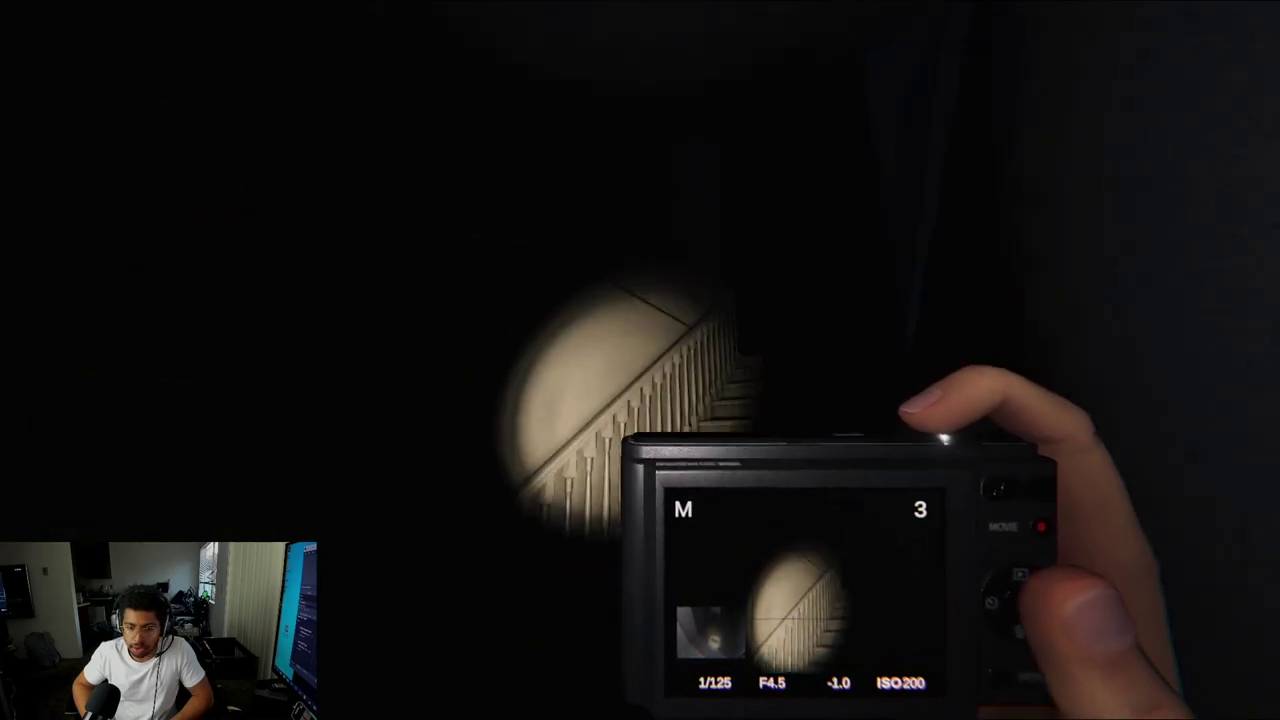
{"action": "key", "text": "q"}
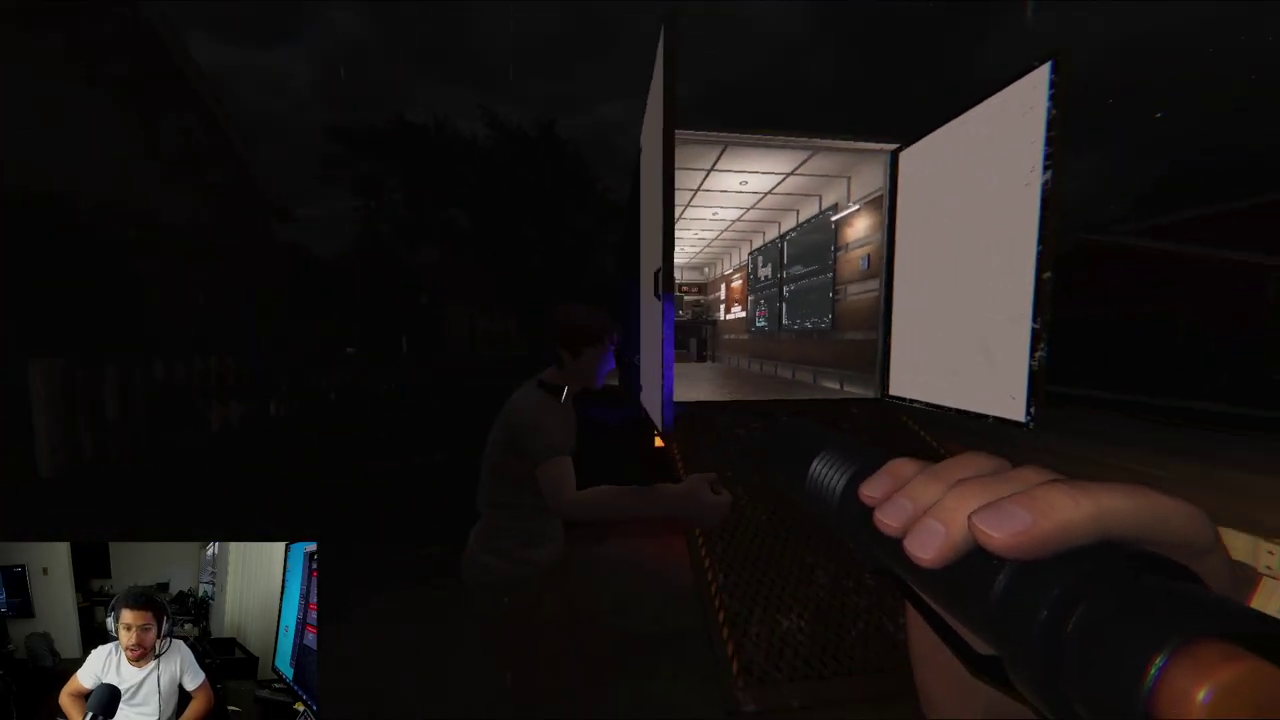
{"action": "key", "text": "w"}
{"action": "key", "text": "w"}
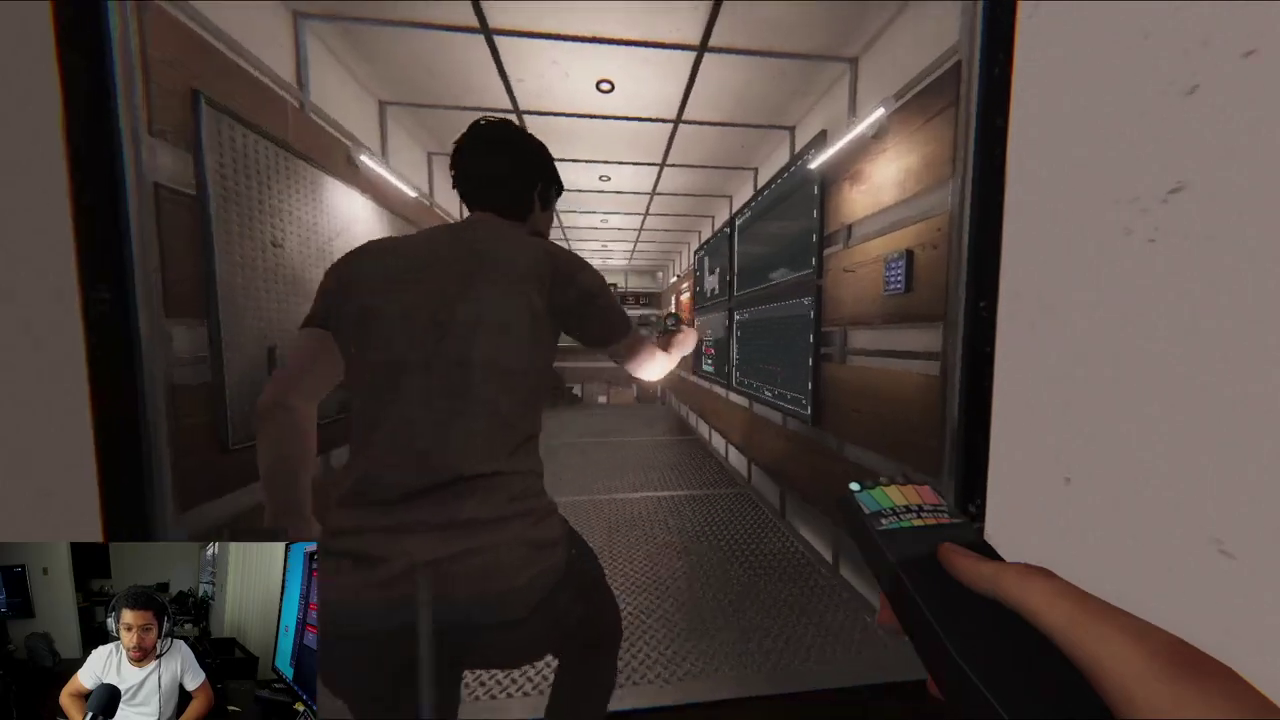
{"action": "key", "text": "q"}
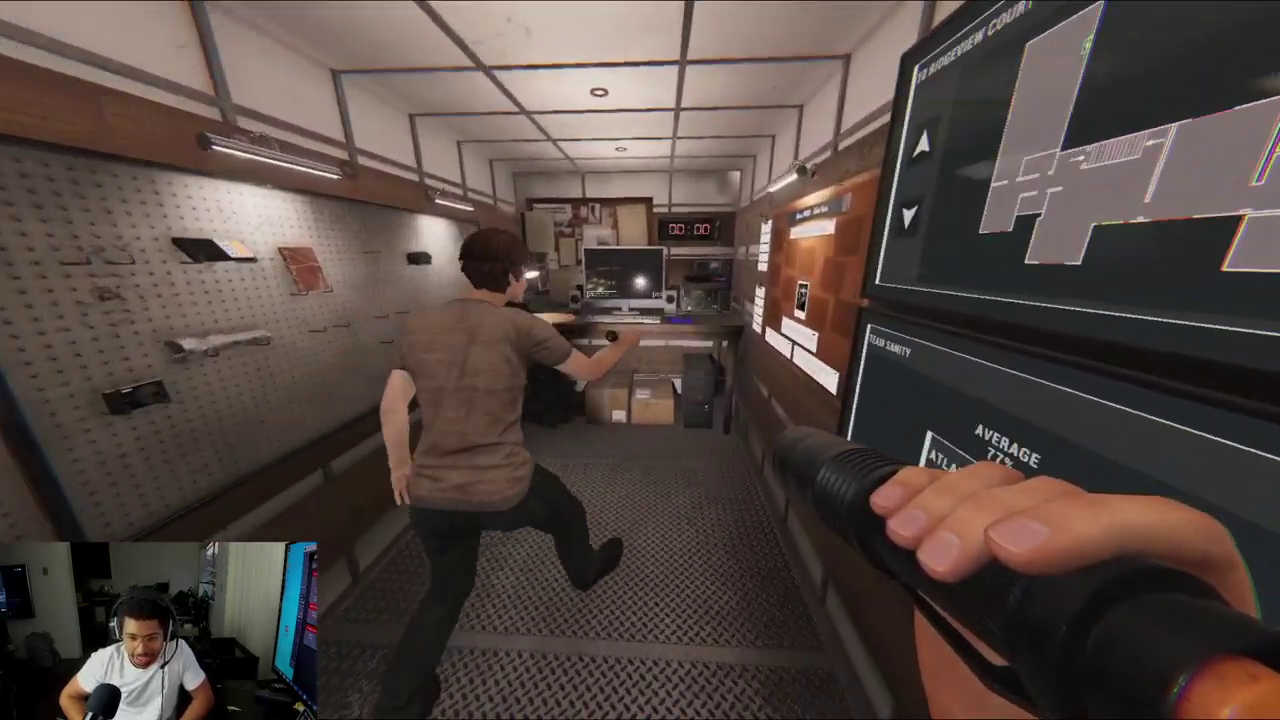
{"action": "key", "text": "w"}
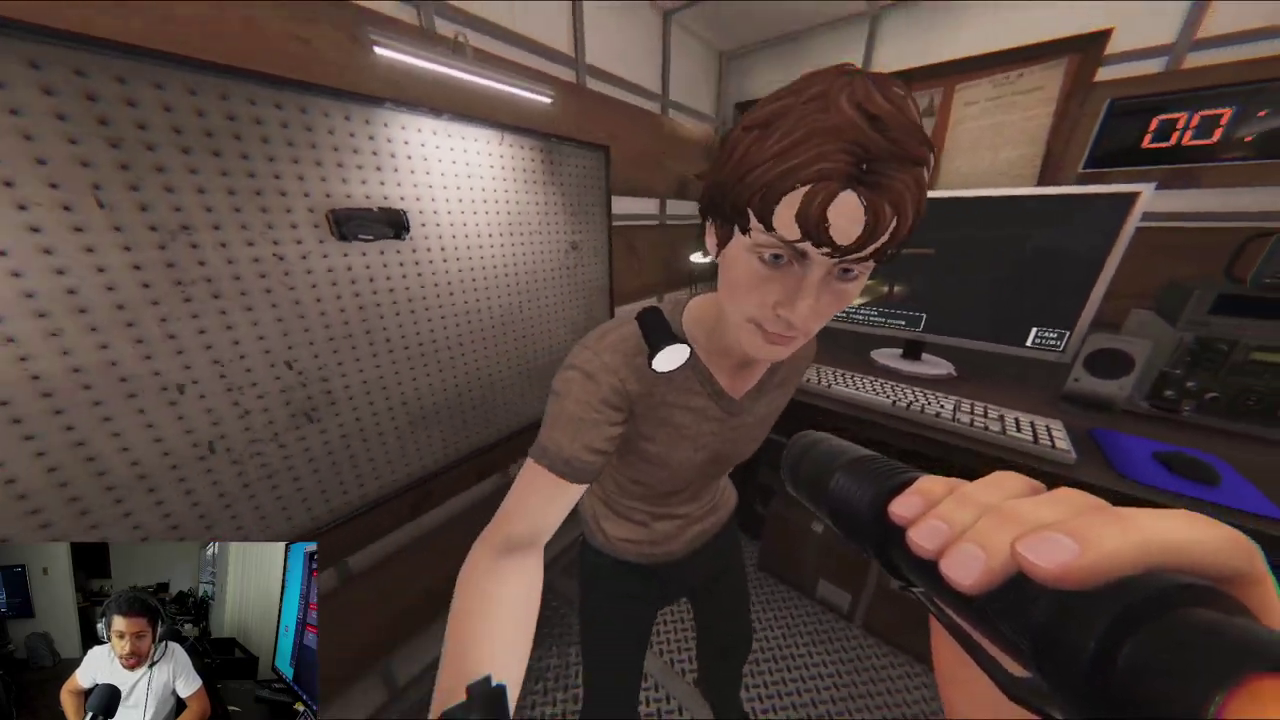
{"action": "key", "text": "Escape"}
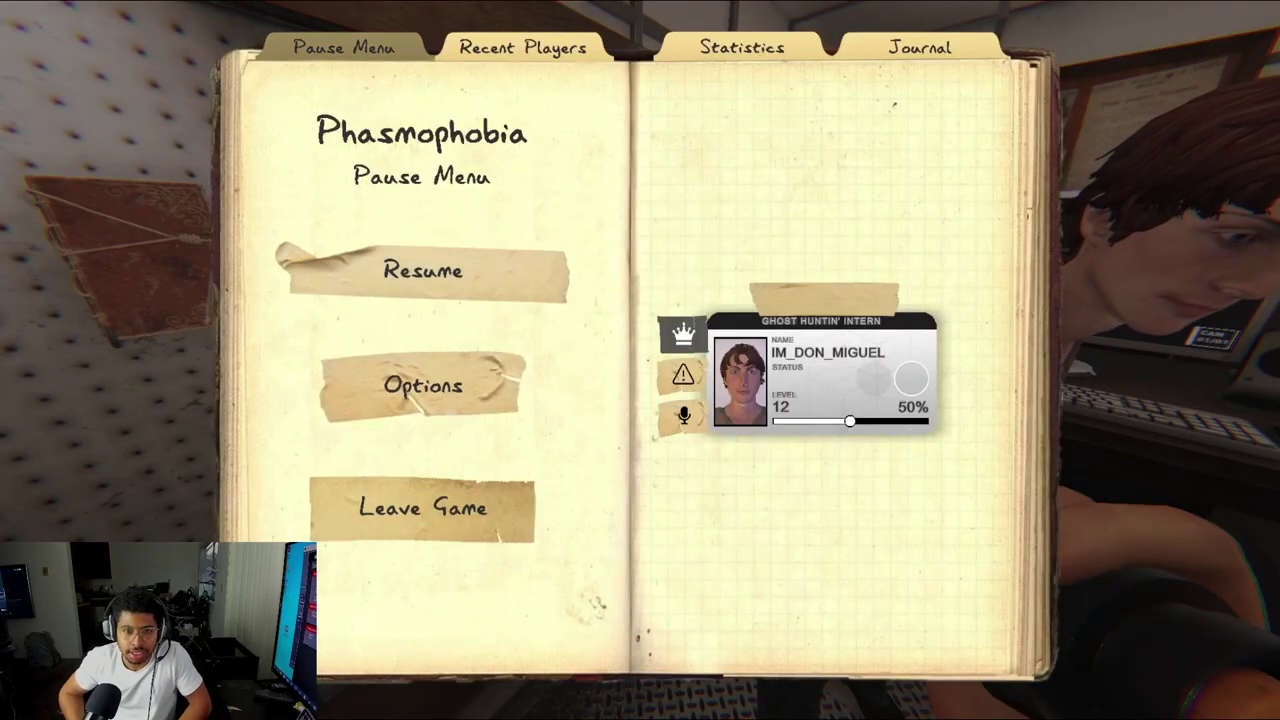
{"action": "key", "text": "j"}
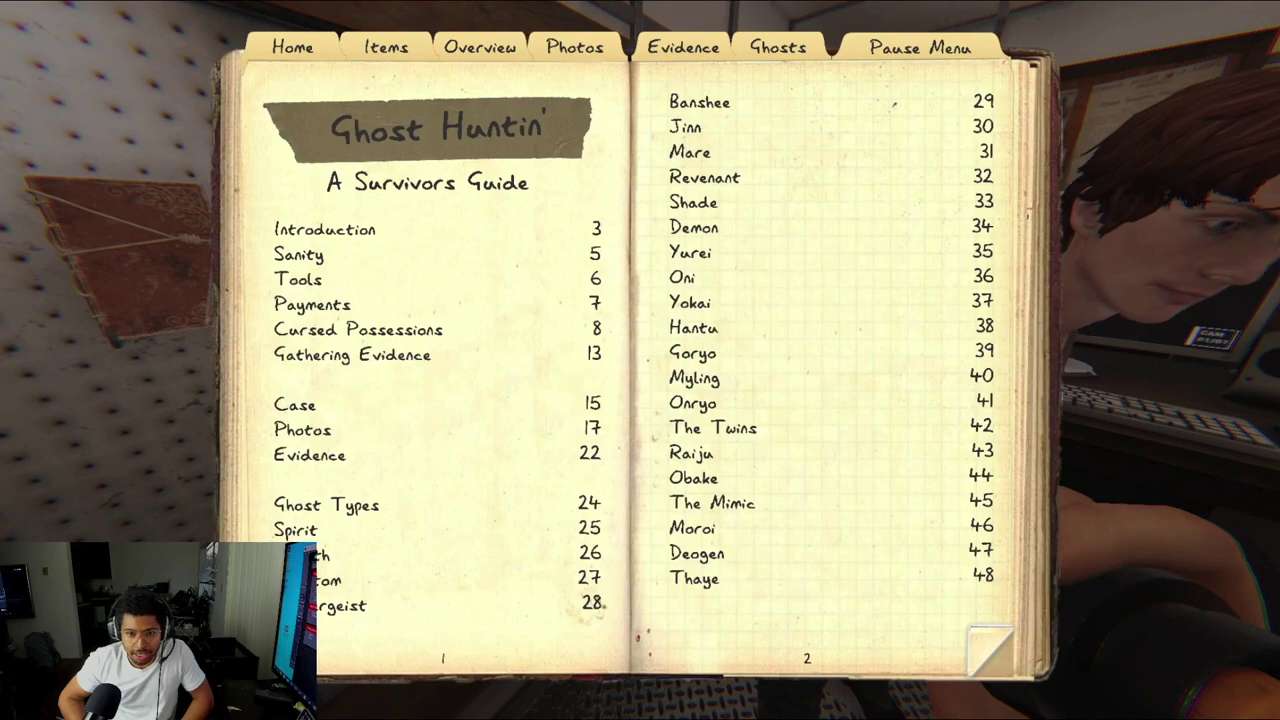
{"action": "key", "text": "e"}
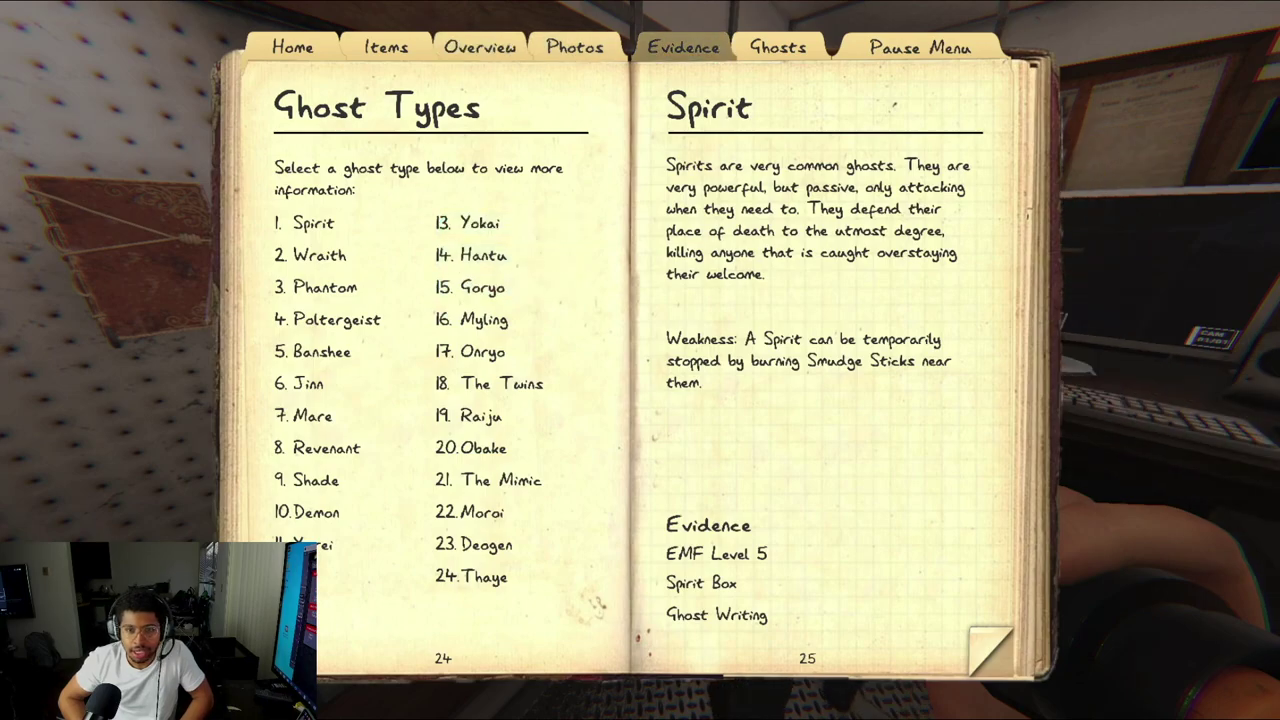
{"action": "key", "text": "q"}
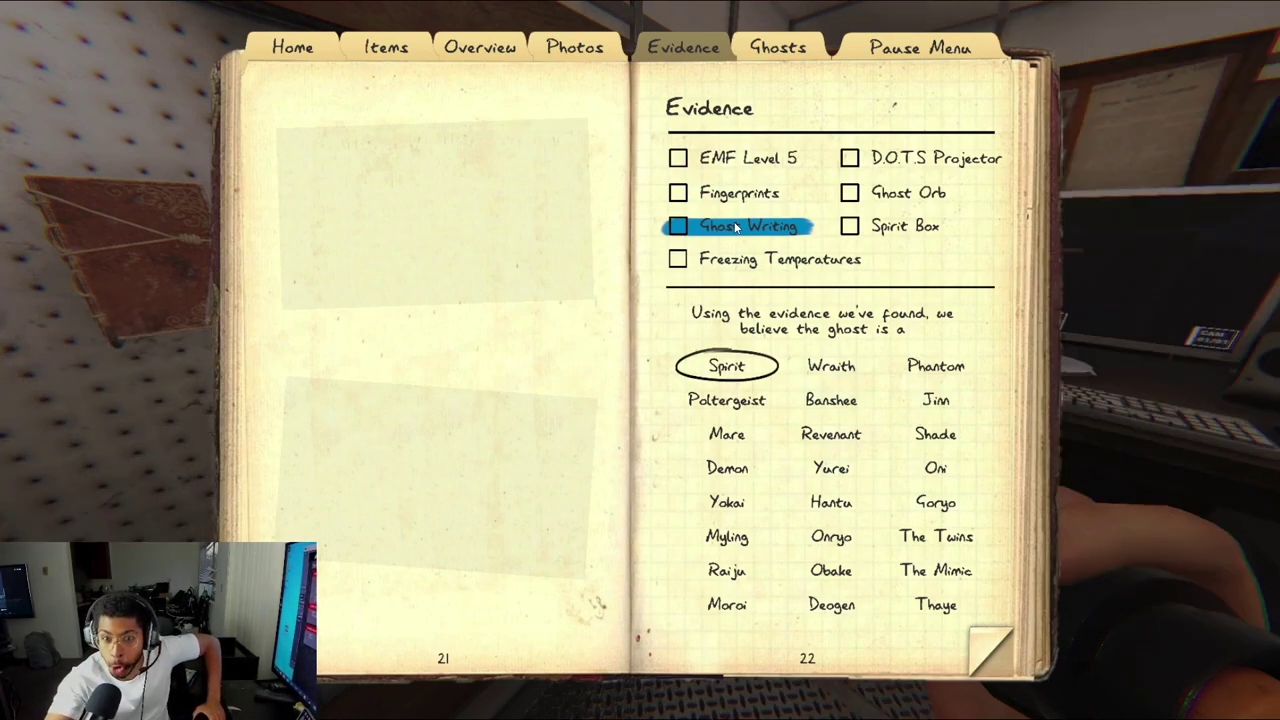
{"action": "left_click", "coordinate": [849, 160]}
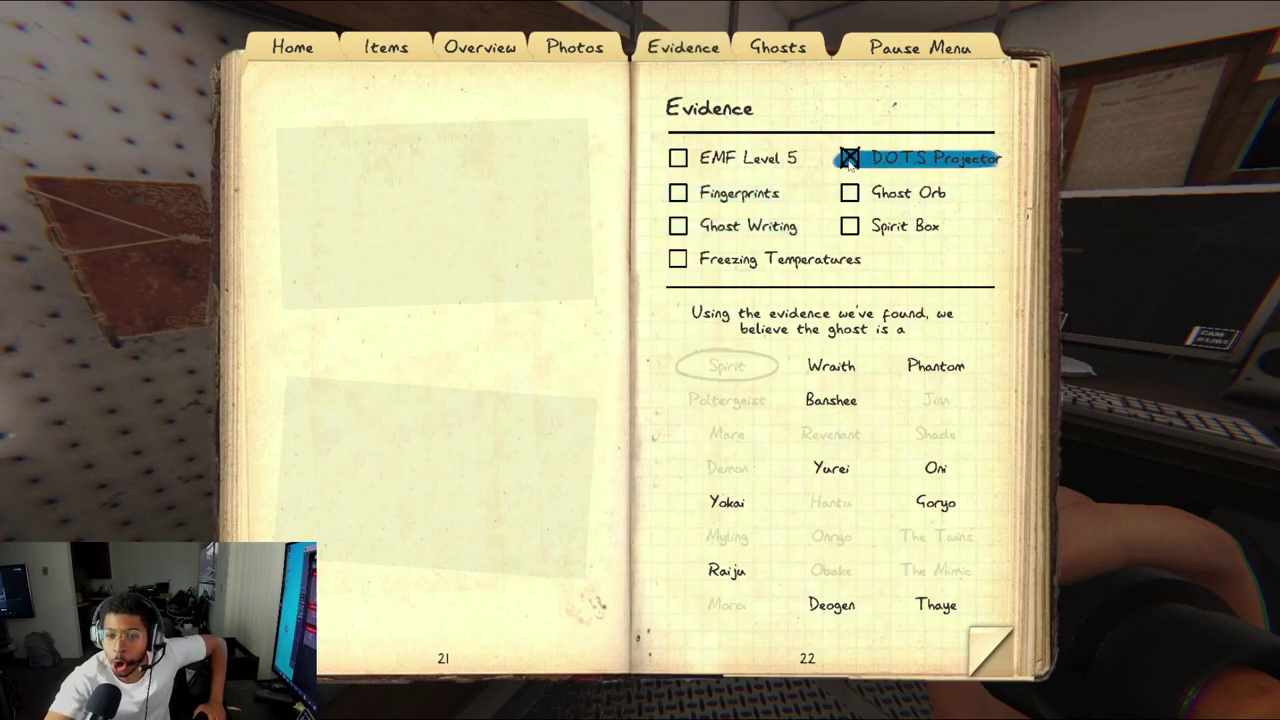
{"action": "left_click", "coordinate": [677, 160]}
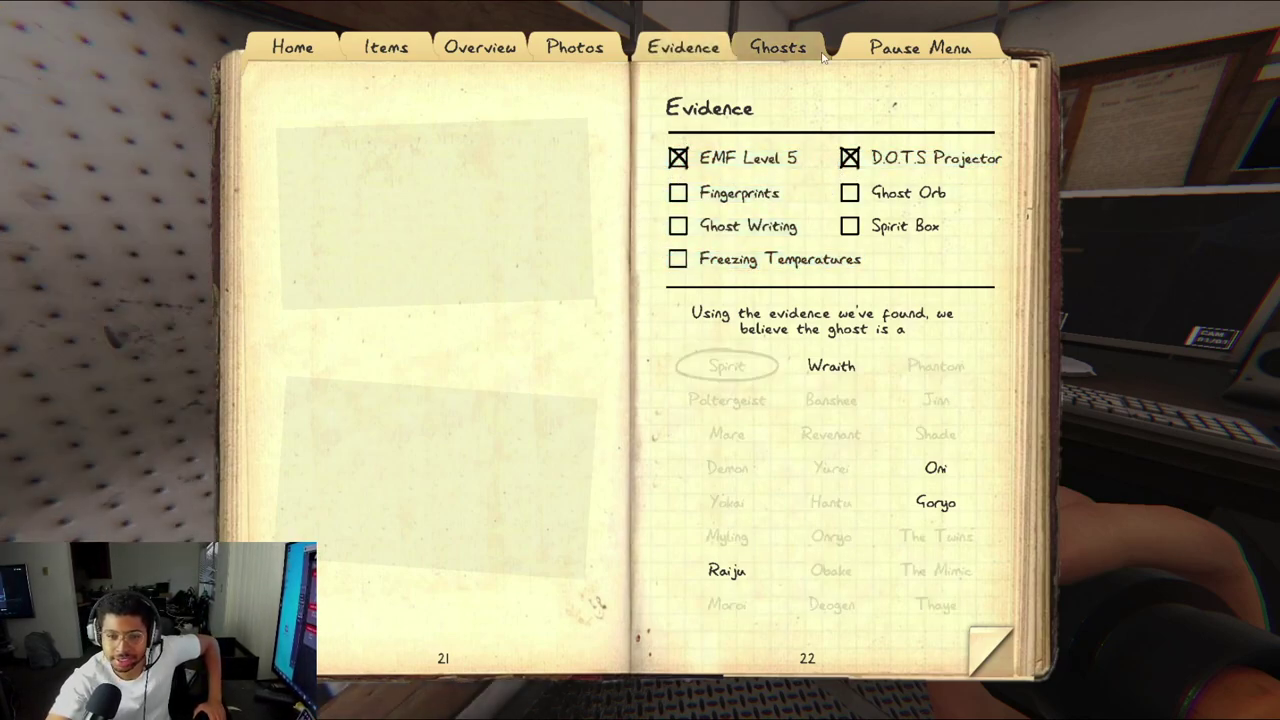
{"action": "key", "text": "j"}
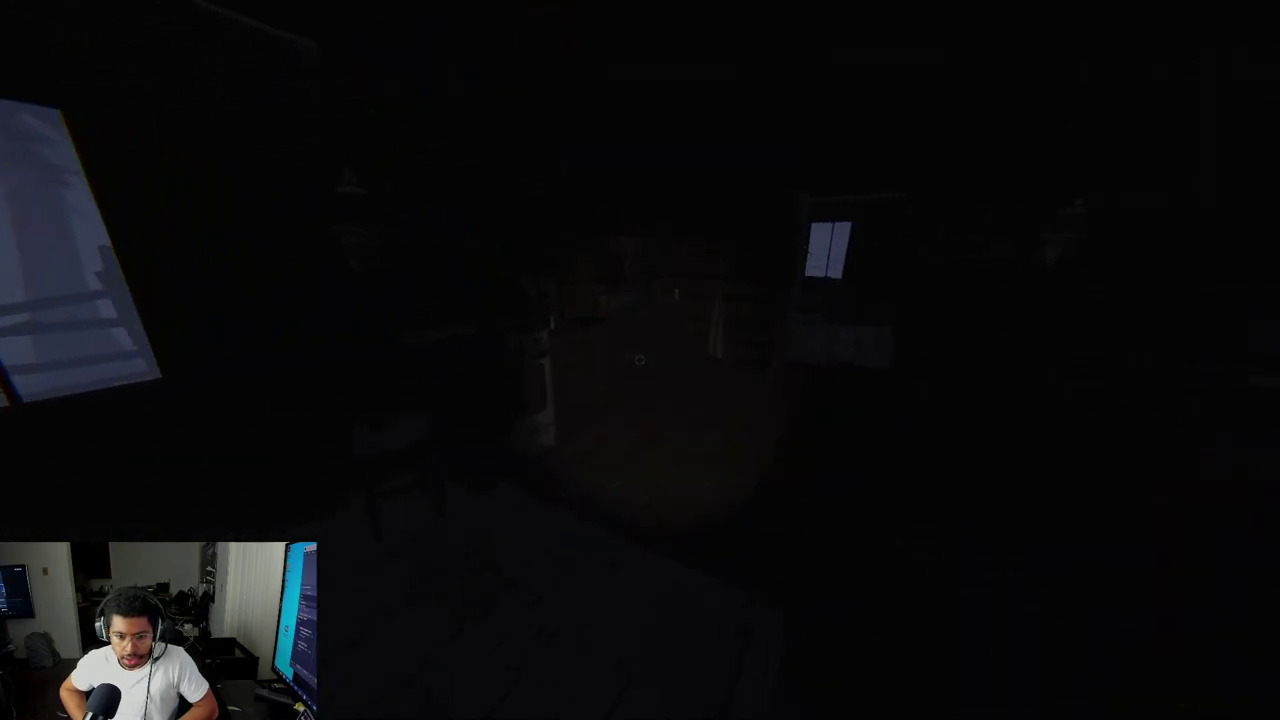
{"action": "key", "text": "q"}
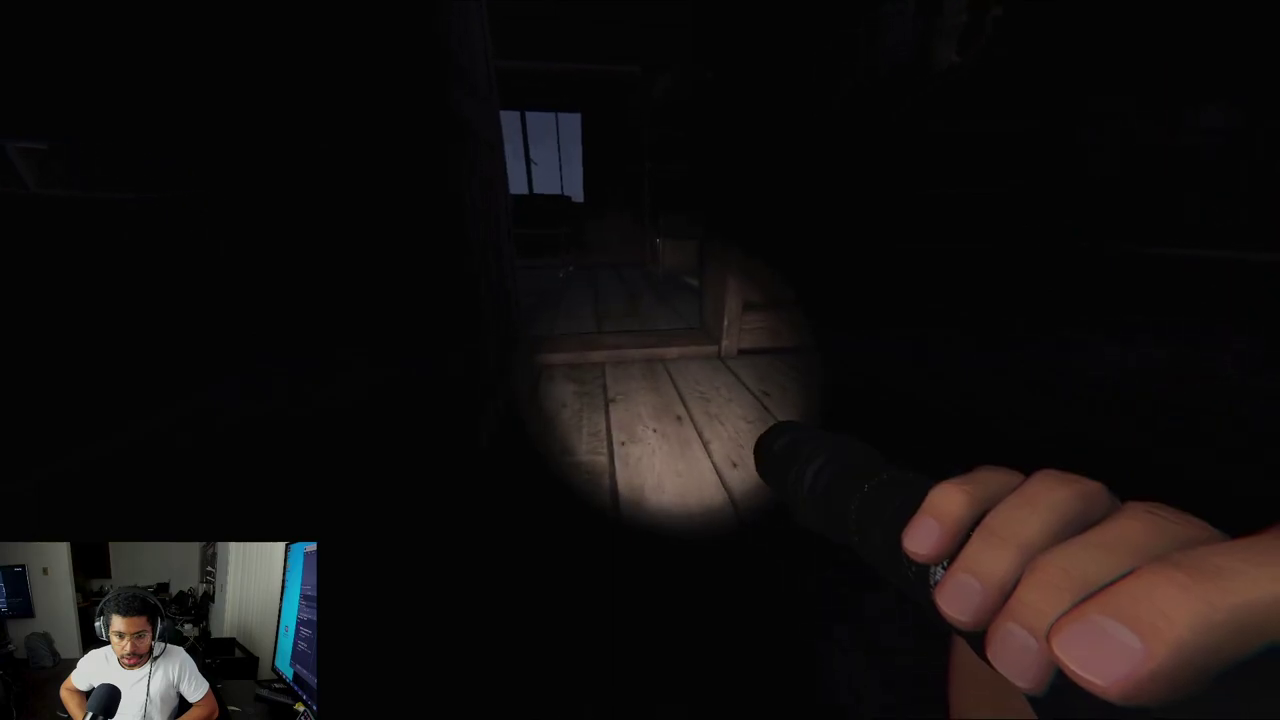
{"action": "right_click", "coordinate": [639, 359]}
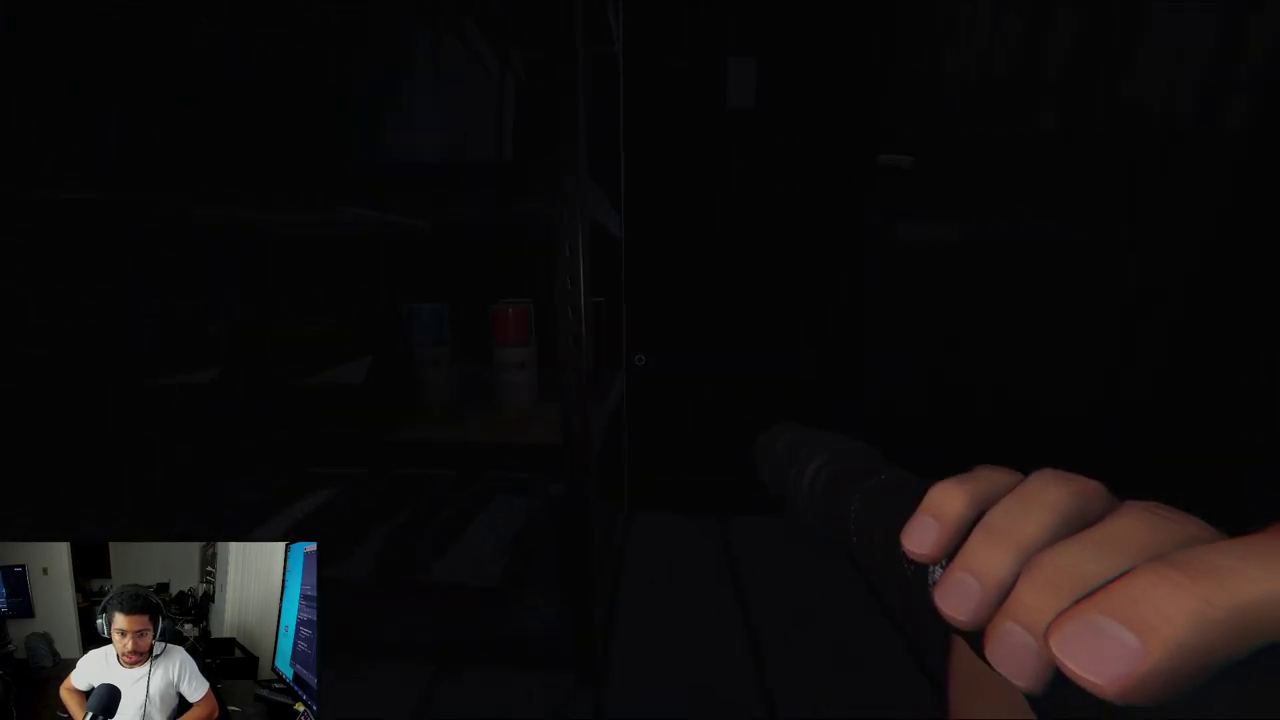
{"action": "right_click", "coordinate": [639, 359]}
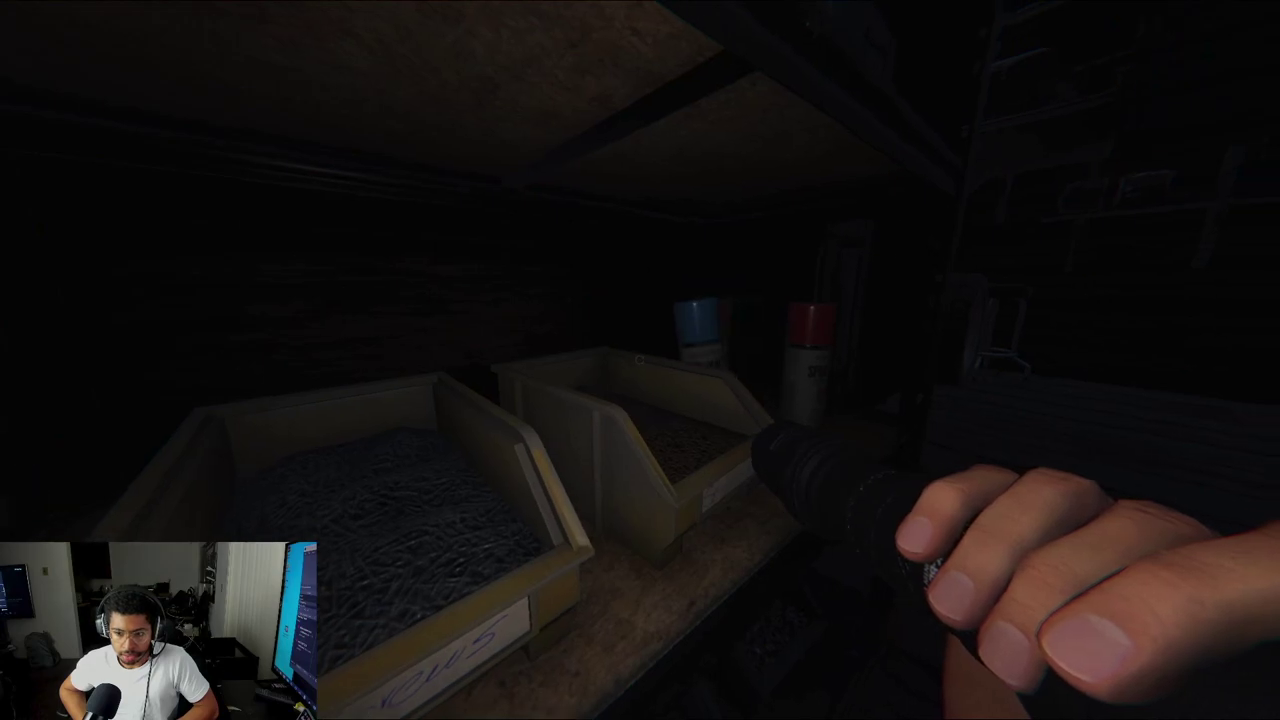
{"action": "right_click", "coordinate": [639, 359]}
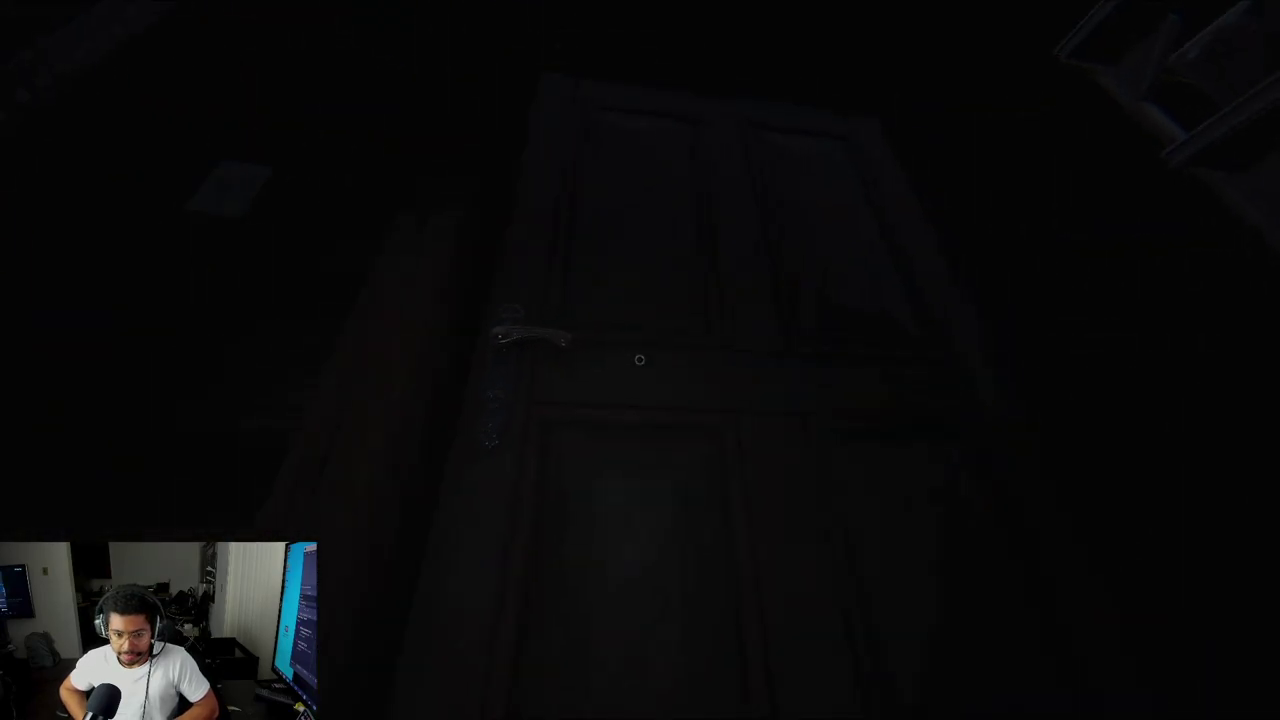
{"action": "key", "text": "w"}
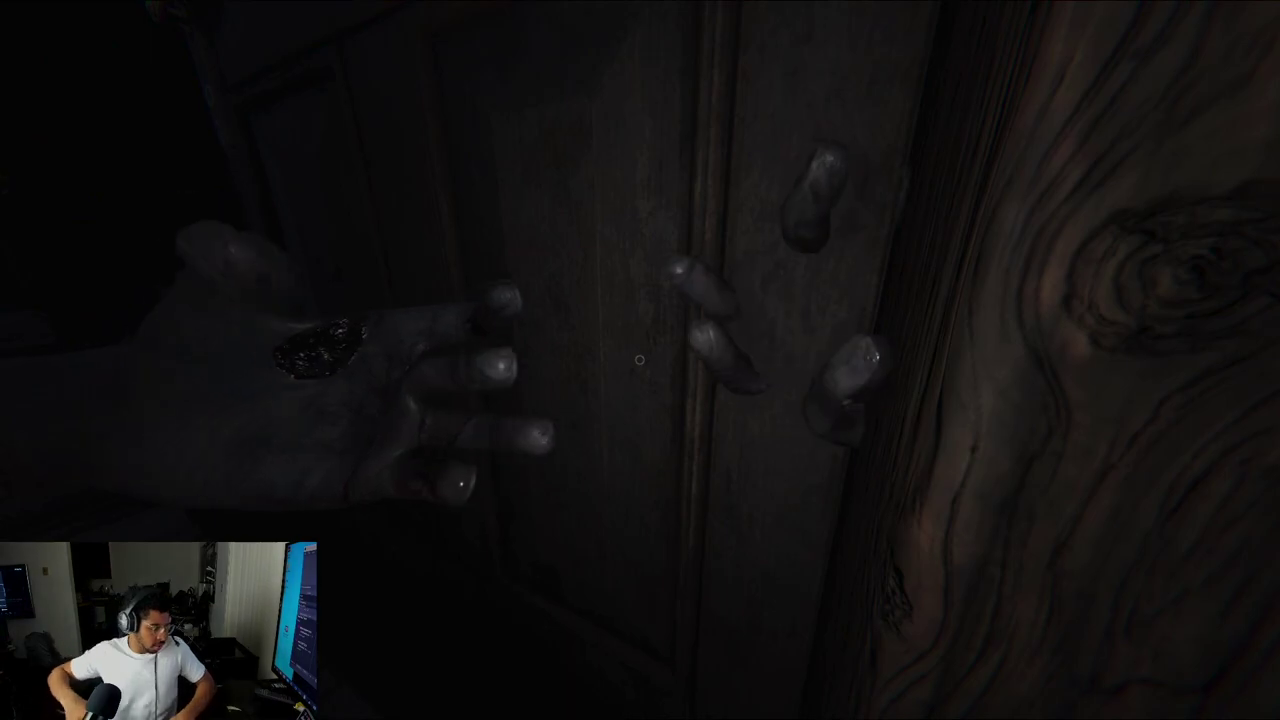